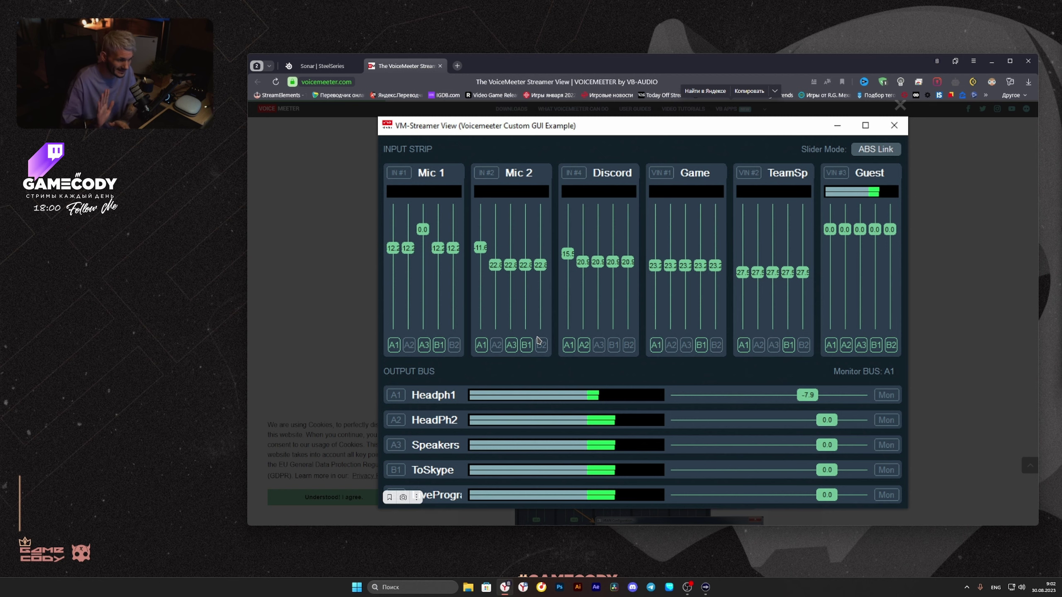
Close the VoiceMeeter image preview, look through the SteelSeries Sonar page down to its audio mixer section, and minimise the browser
click(849, 131)
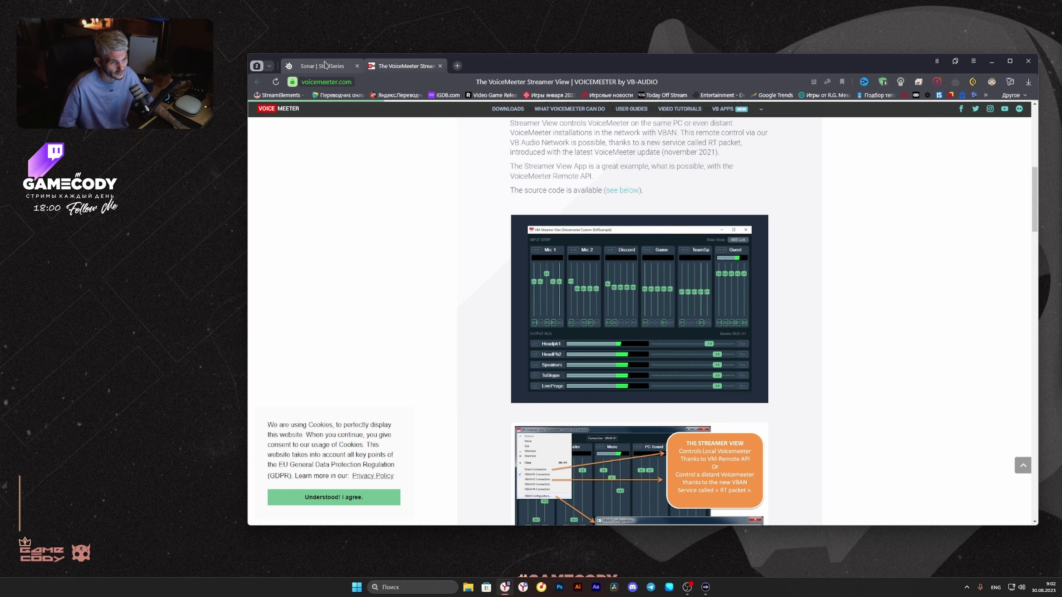
click(322, 65)
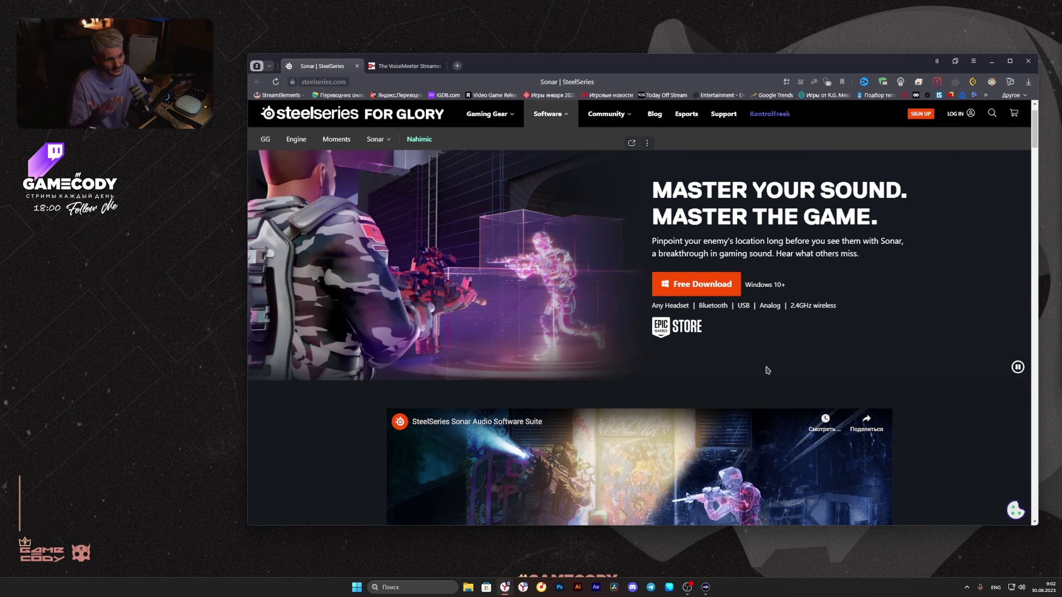
scroll(768, 368, down, 10)
scroll(758, 379, down, 2)
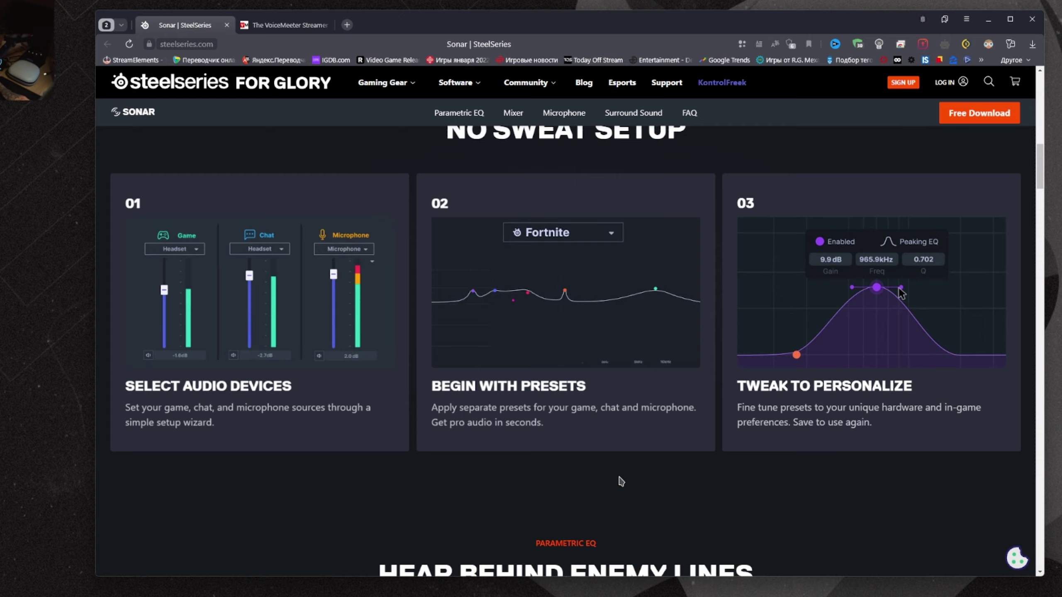
scroll(621, 481, down, 10)
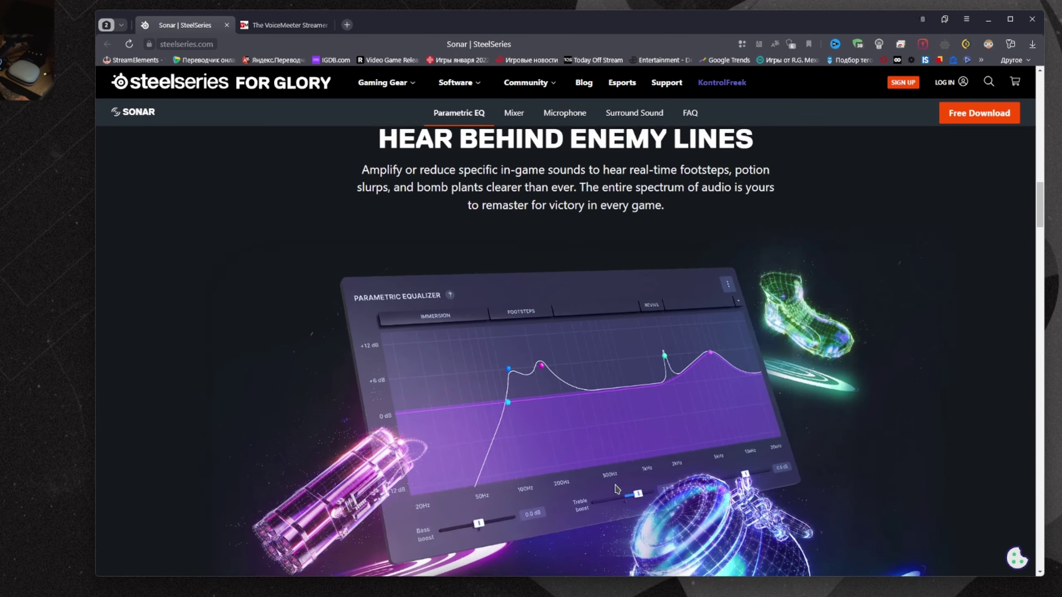
scroll(617, 487, down, 15)
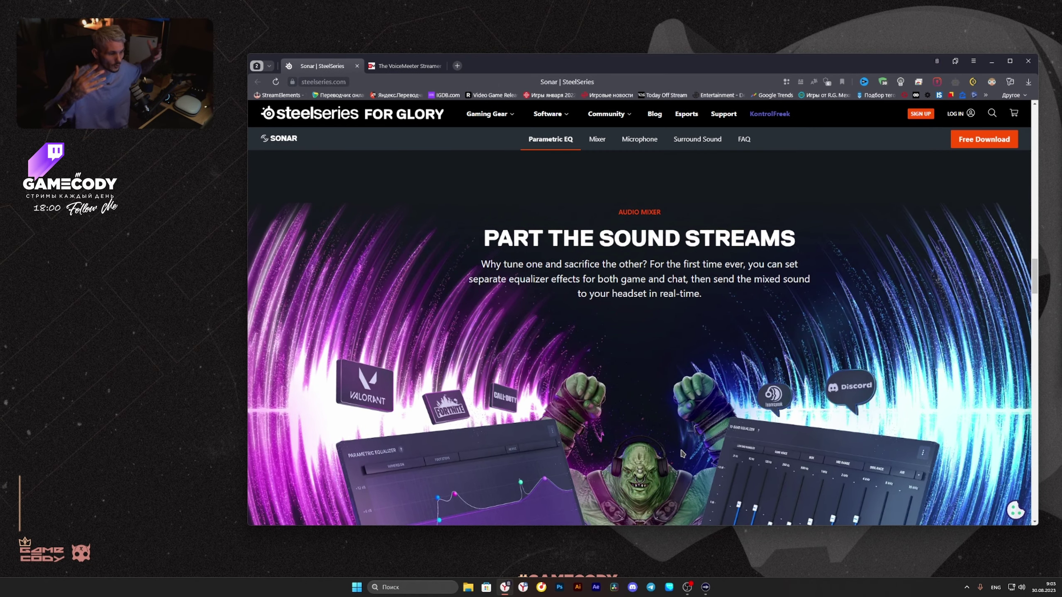
click(991, 60)
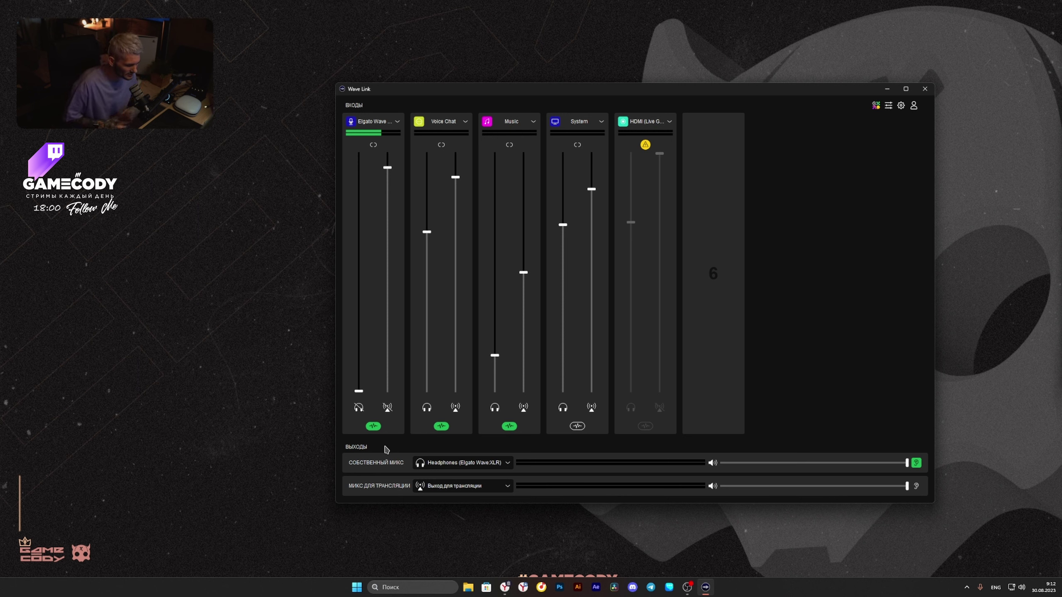
Switch off all five audio effects on the Elgato Wave microphone channel: FabFilter Pro-G, Elgato Noise Removal, FabFilter Pro-C 2, Elgato EQ and FabFilter Pro-DS
mouse_move(373, 427)
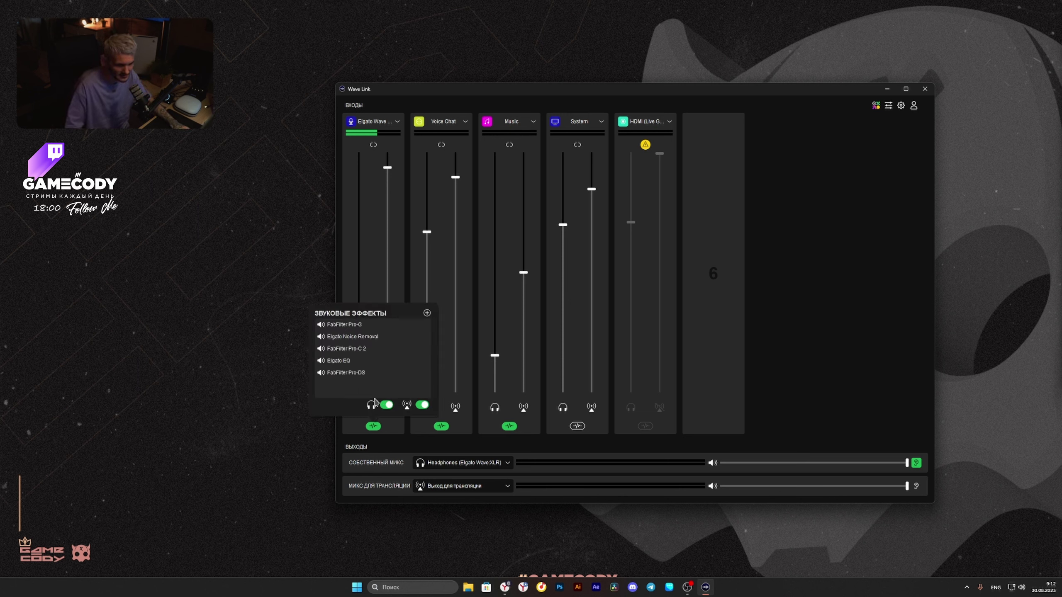
mouse_move(368, 329)
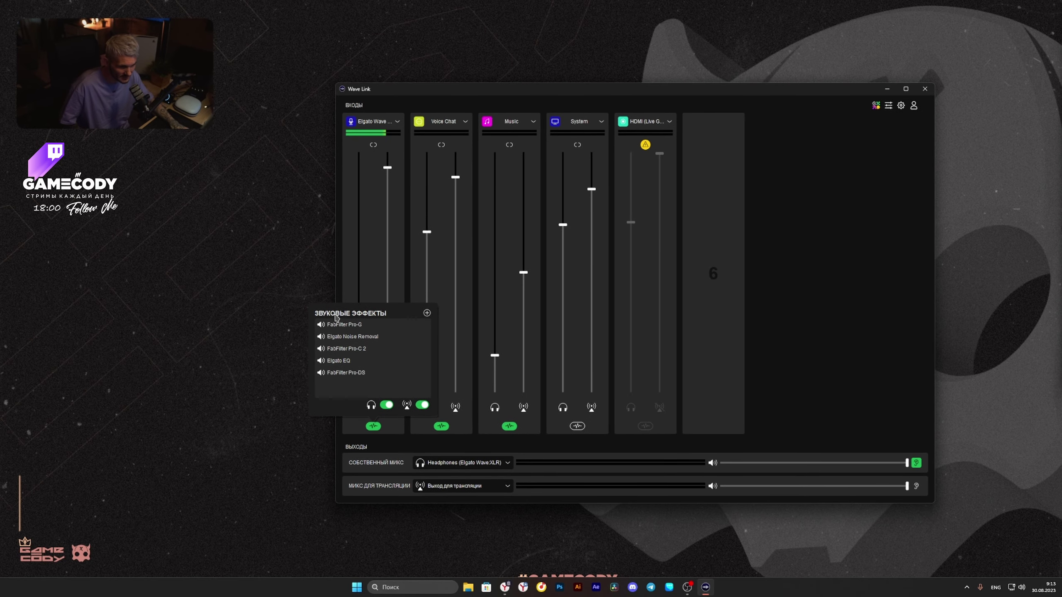
click(321, 325)
click(320, 337)
click(321, 349)
click(321, 361)
click(321, 372)
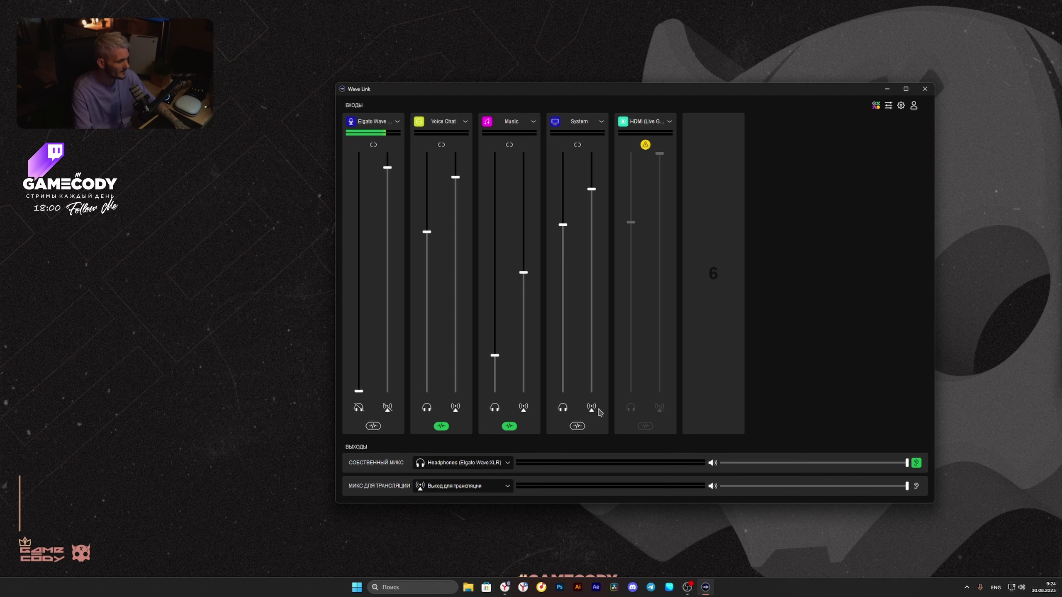
Open the additional Windows sound parameters and show the list of recording devices
right_click(1022, 588)
click(988, 565)
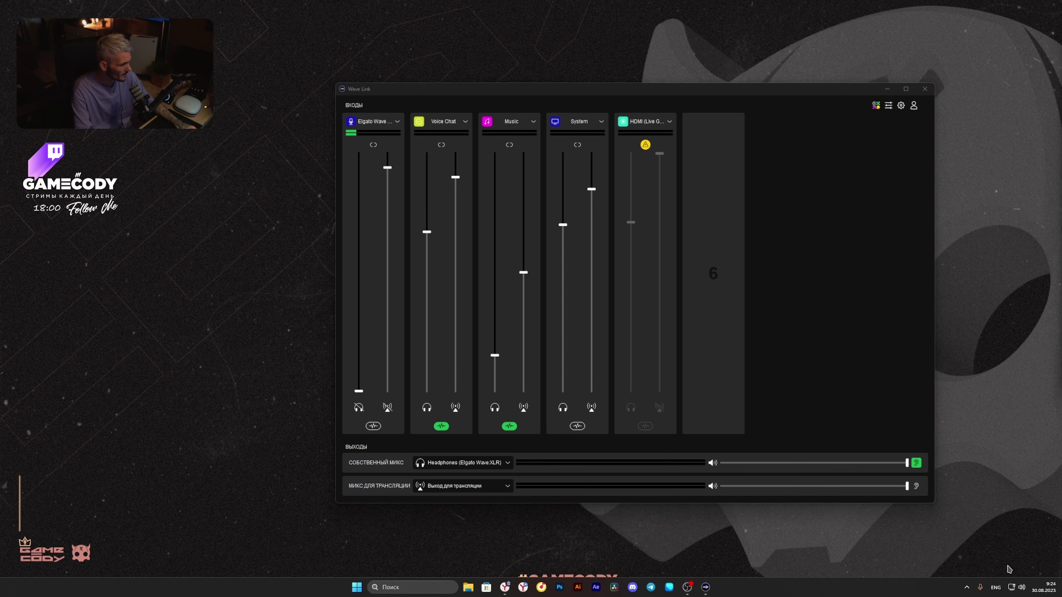
scroll(642, 293, down, 5)
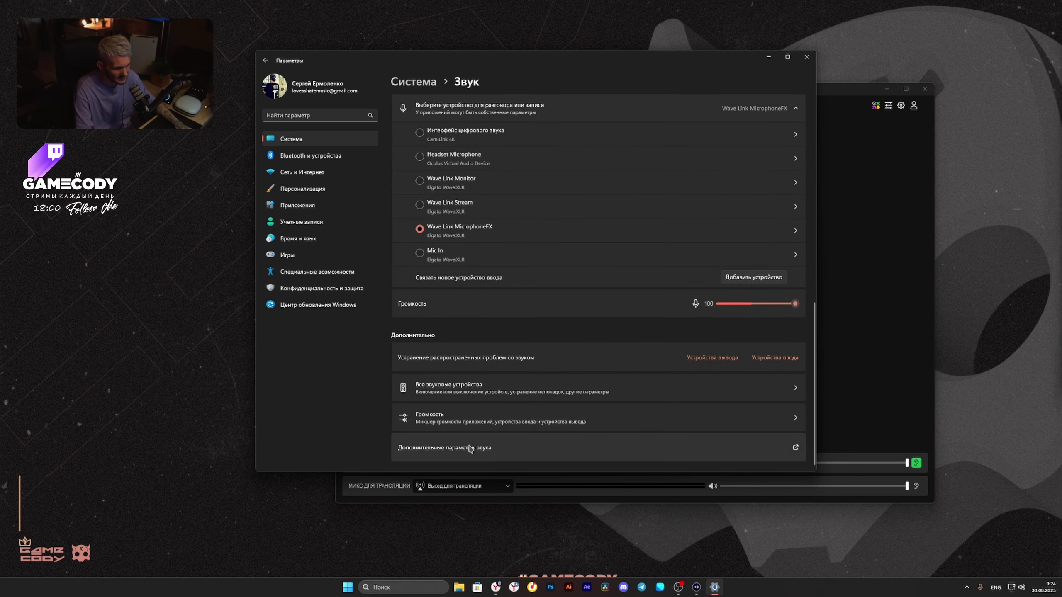
click(500, 449)
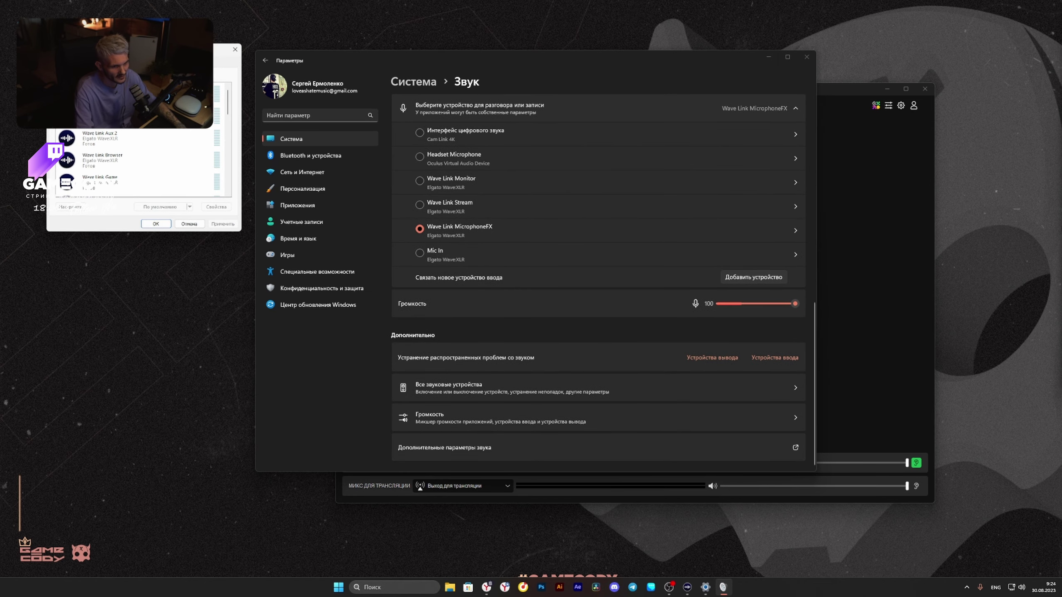
drag(188, 49, 445, 95)
click(363, 110)
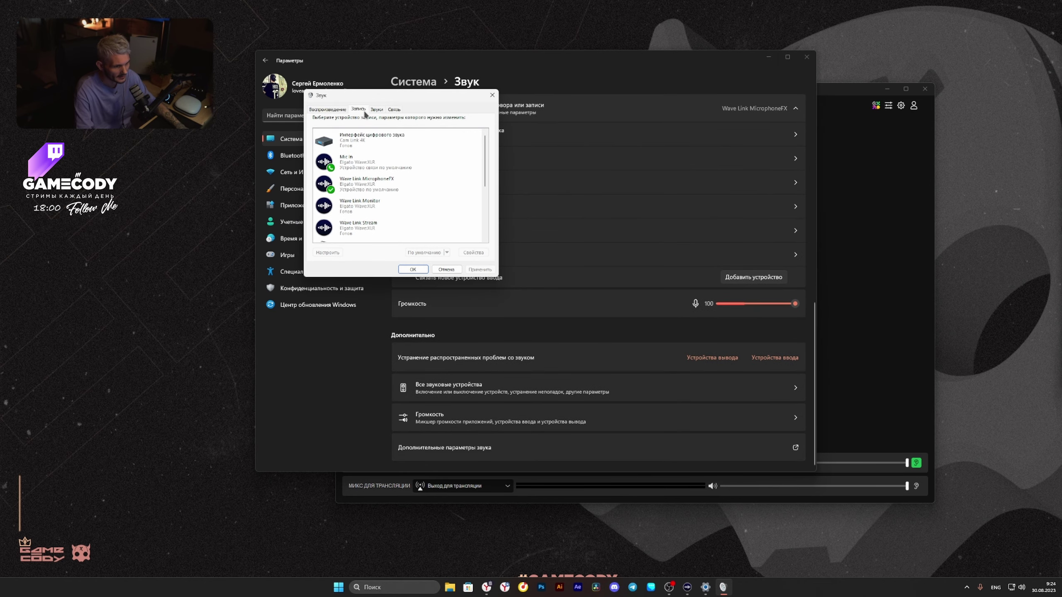
Examine the level and listening options of the Wave Link MicrophoneFX recording device, and close all sound settings windows without changes
double_click(366, 178)
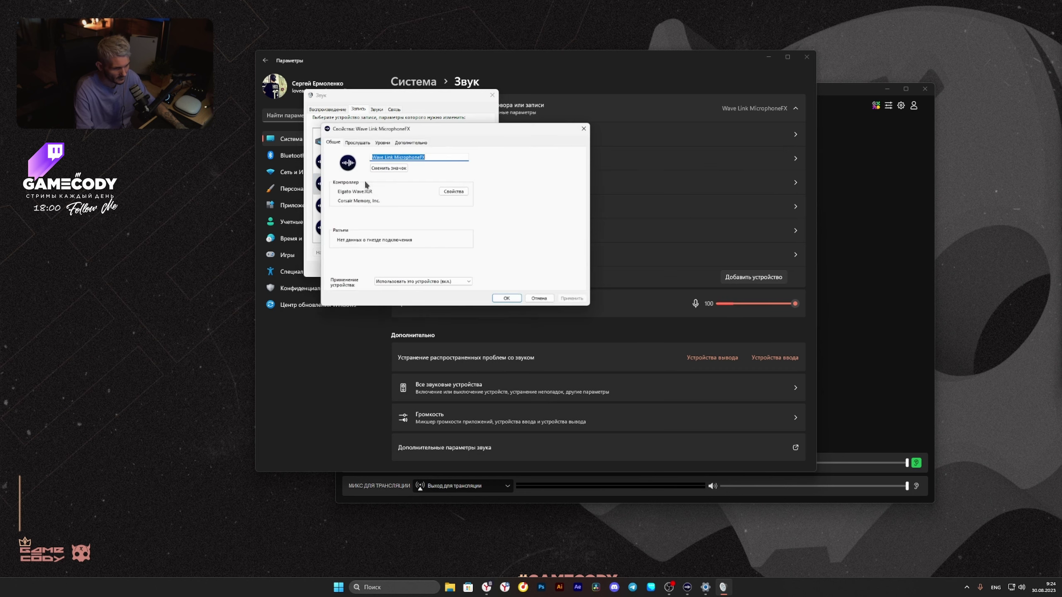
click(381, 141)
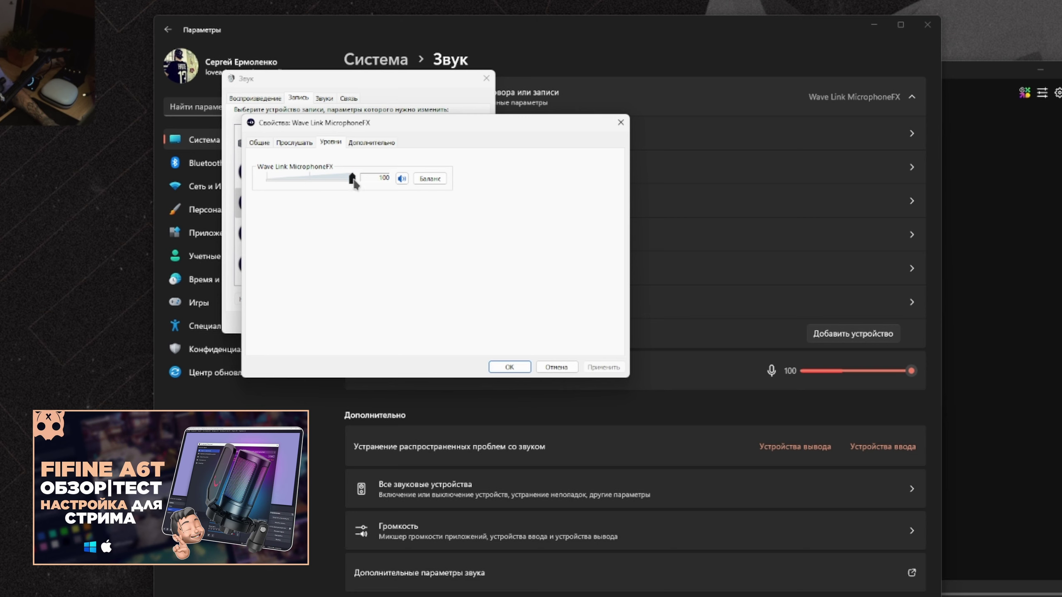
click(309, 143)
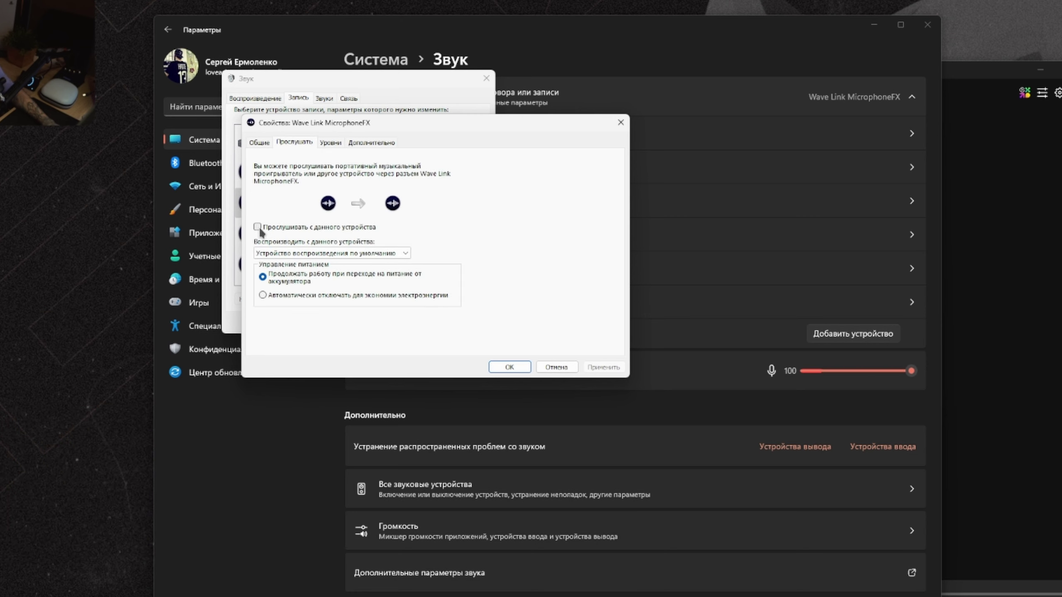
click(318, 254)
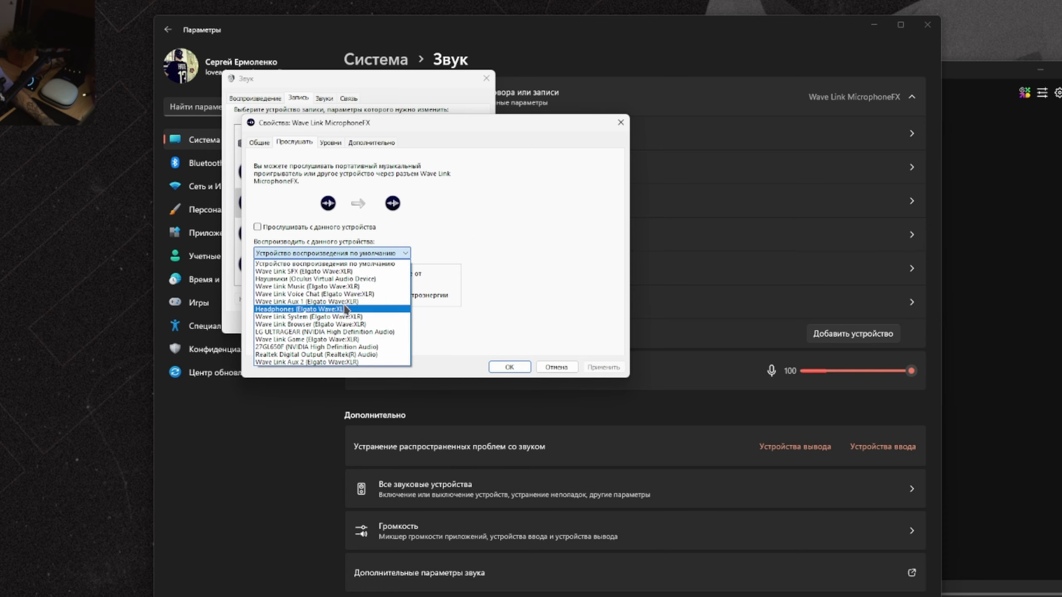
click(318, 254)
click(331, 142)
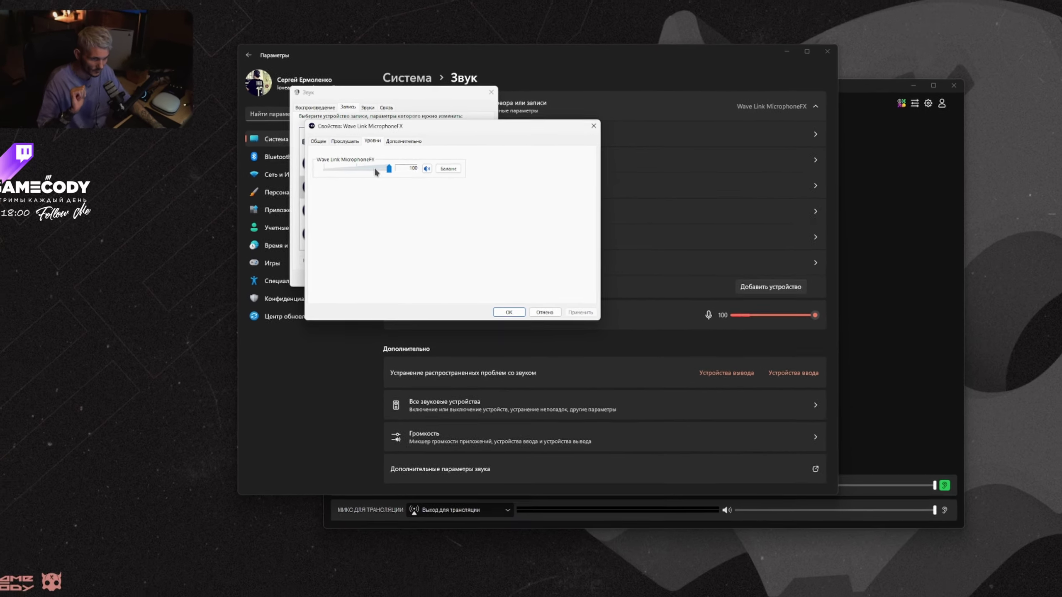
key(Escape)
key(Escape)
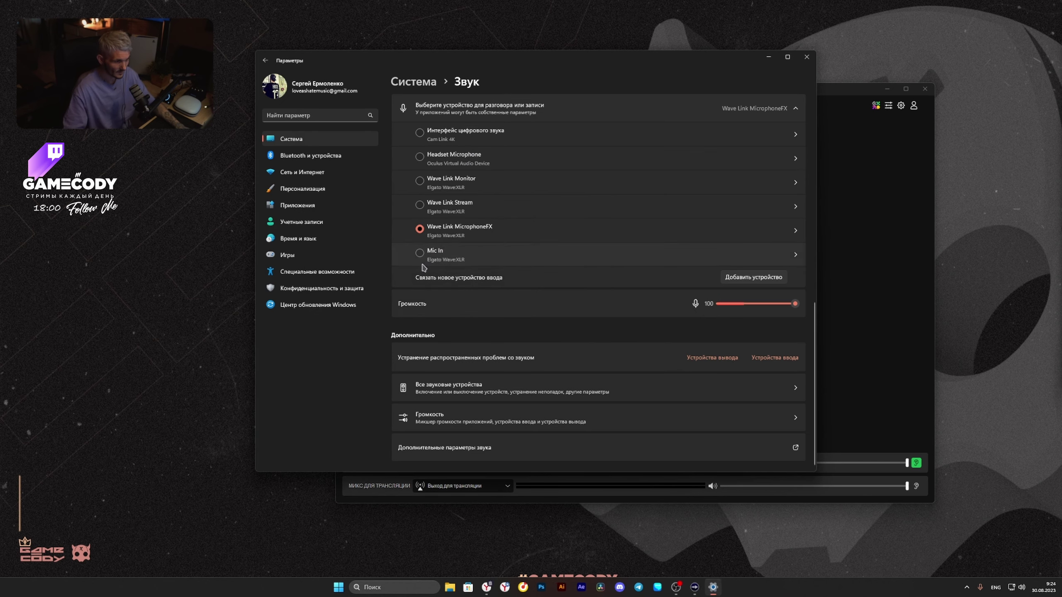
click(806, 56)
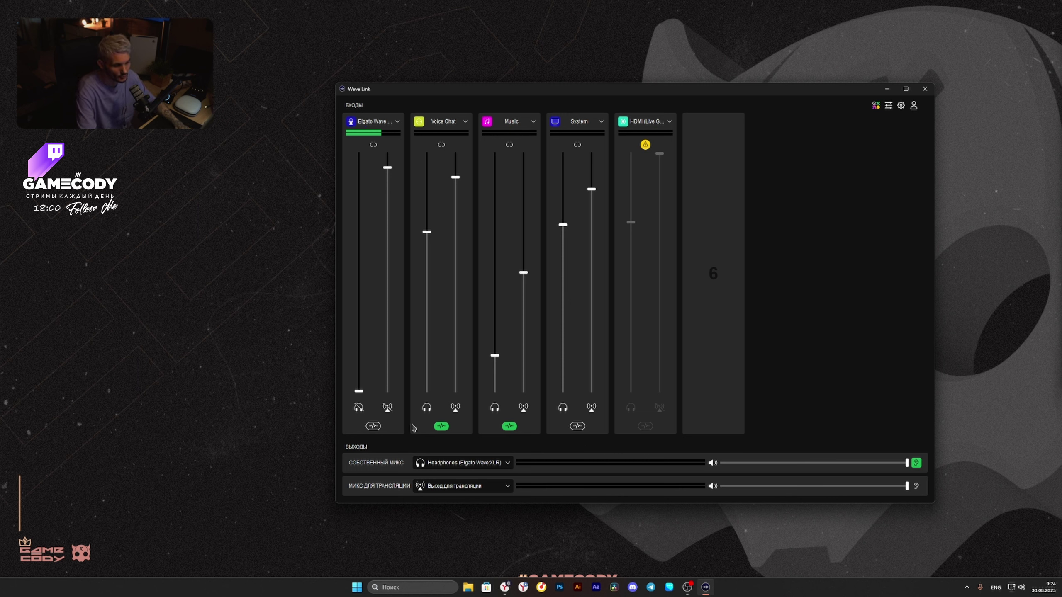
Add a new FabFilter Pro-G gate to the Elgato Wave microphone channel and place its window beside the mixer
mouse_move(374, 427)
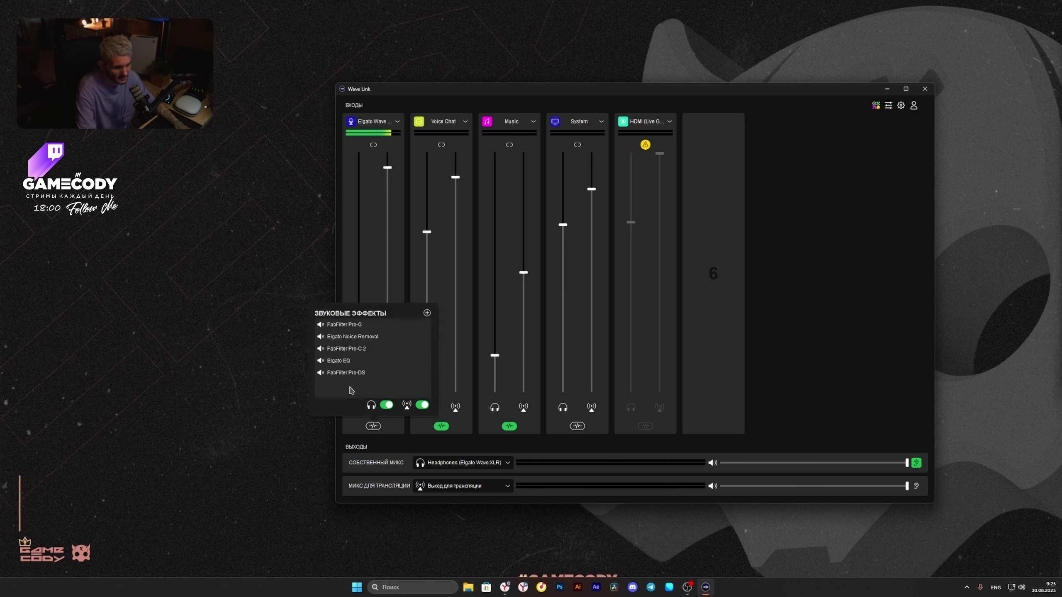
click(427, 313)
mouse_move(475, 367)
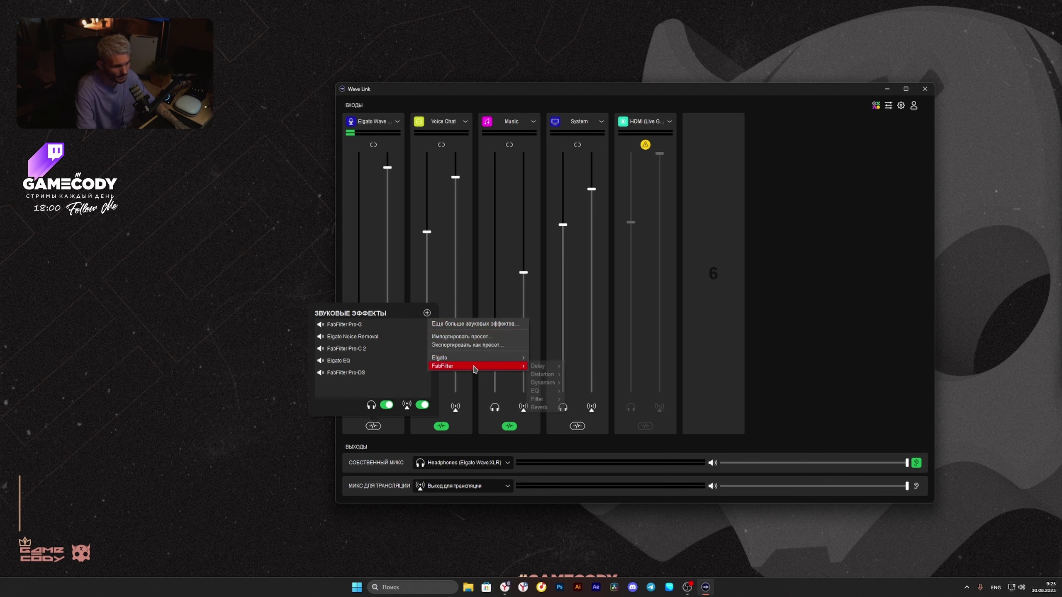
mouse_move(544, 382)
click(597, 400)
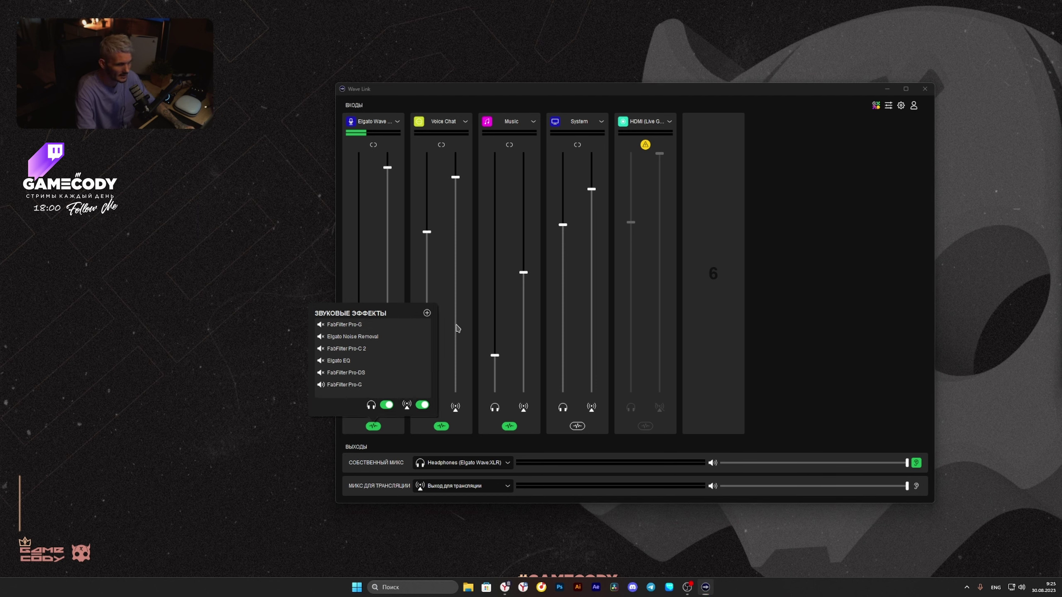
drag(200, 5, 266, 192)
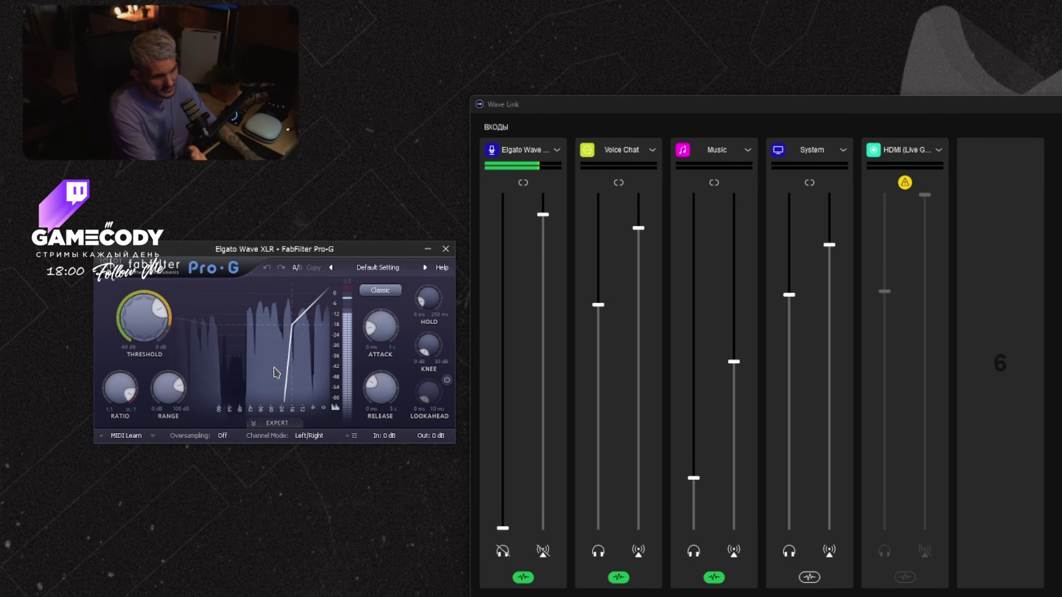
Sweep the Pro-G gate's threshold through its lower range and set it to about -28.67 dB
drag(145, 312, 104, 316)
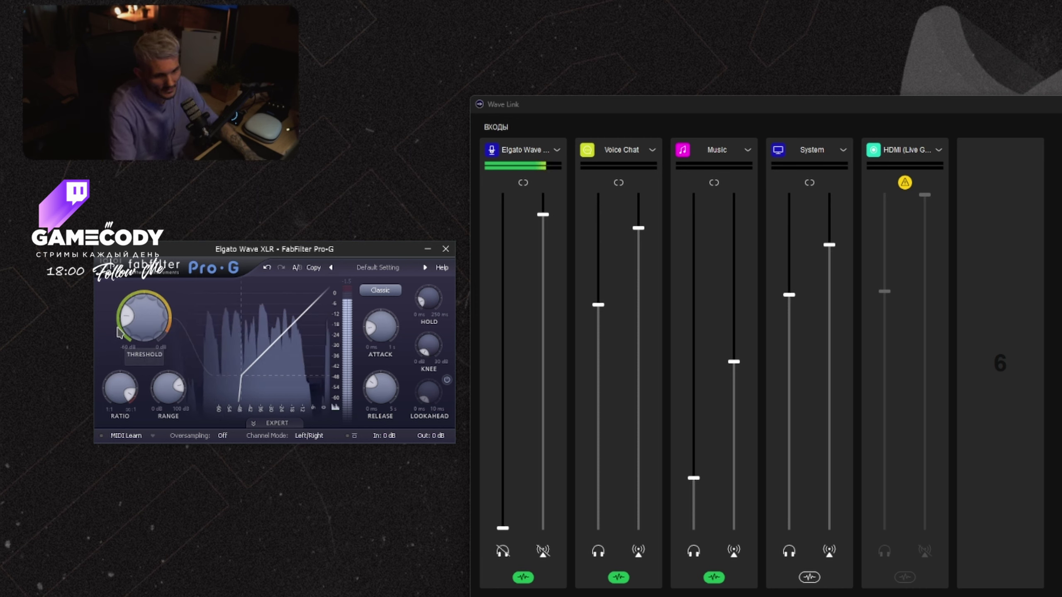
drag(120, 333, 122, 352)
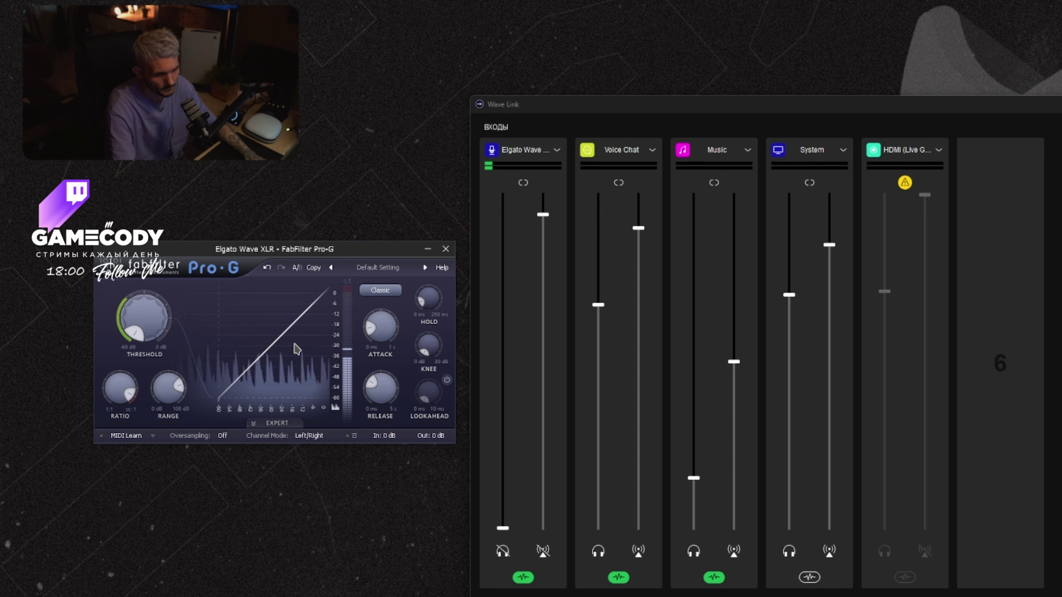
drag(330, 351, 220, 356)
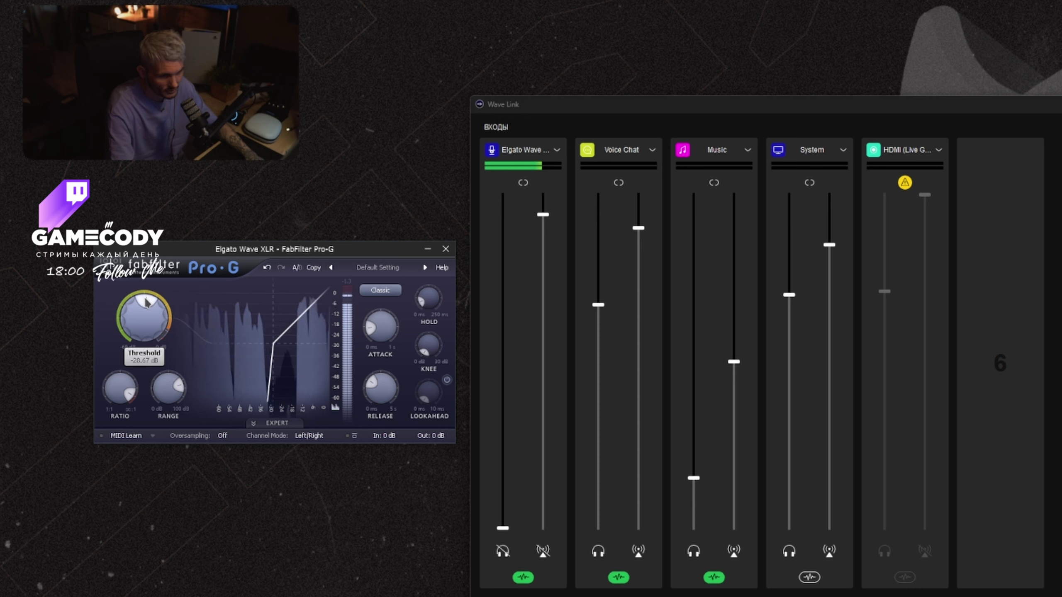
Adjust the Pro-G gate's ratio and range, trying 2.63:1 and 16.88 dB, and close the plugin window
mouse_move(130, 395)
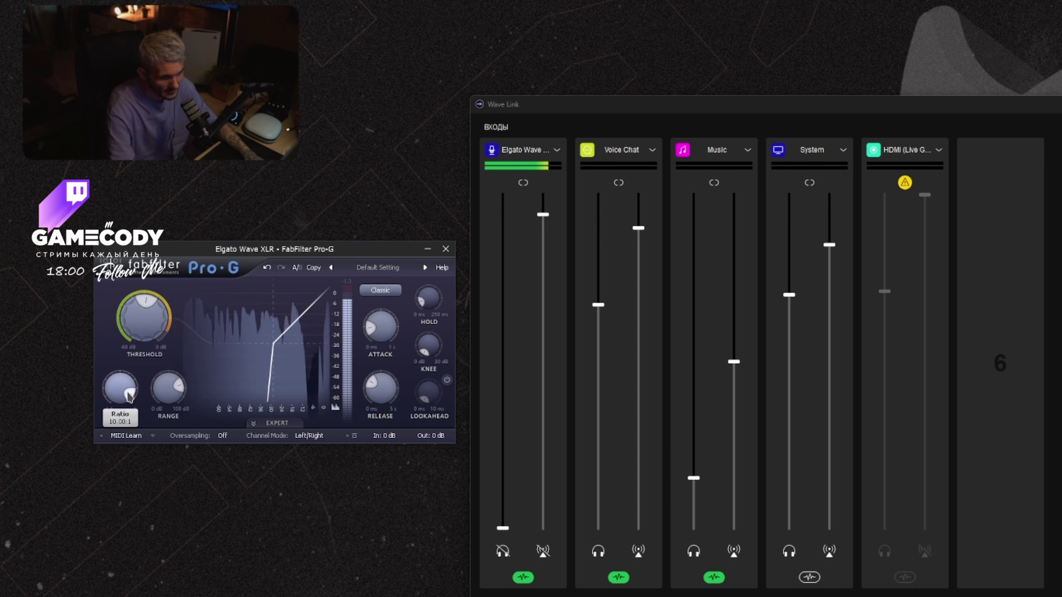
scroll(121, 381, down, 2)
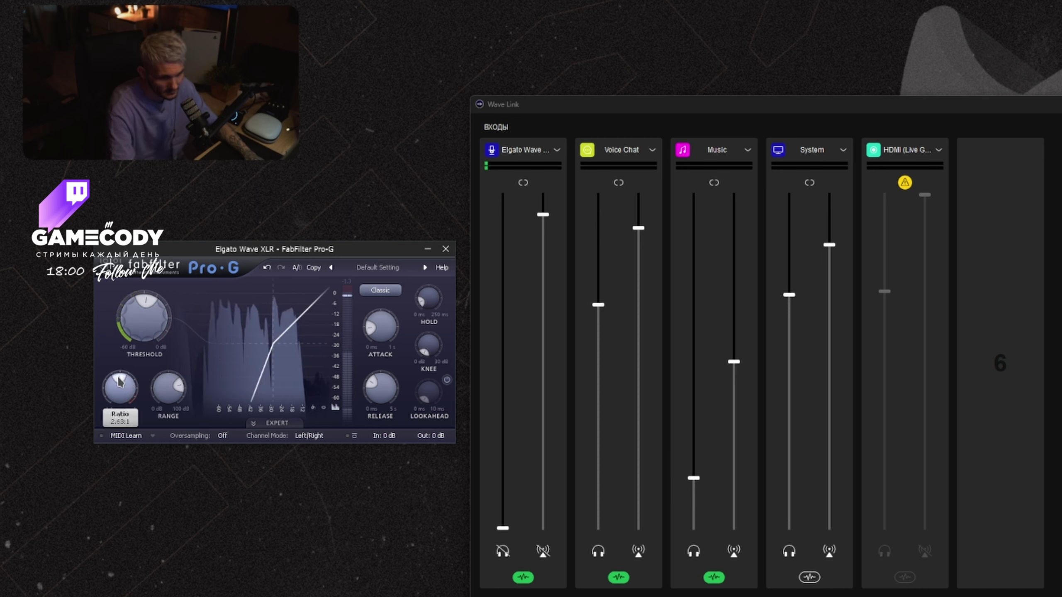
mouse_move(183, 389)
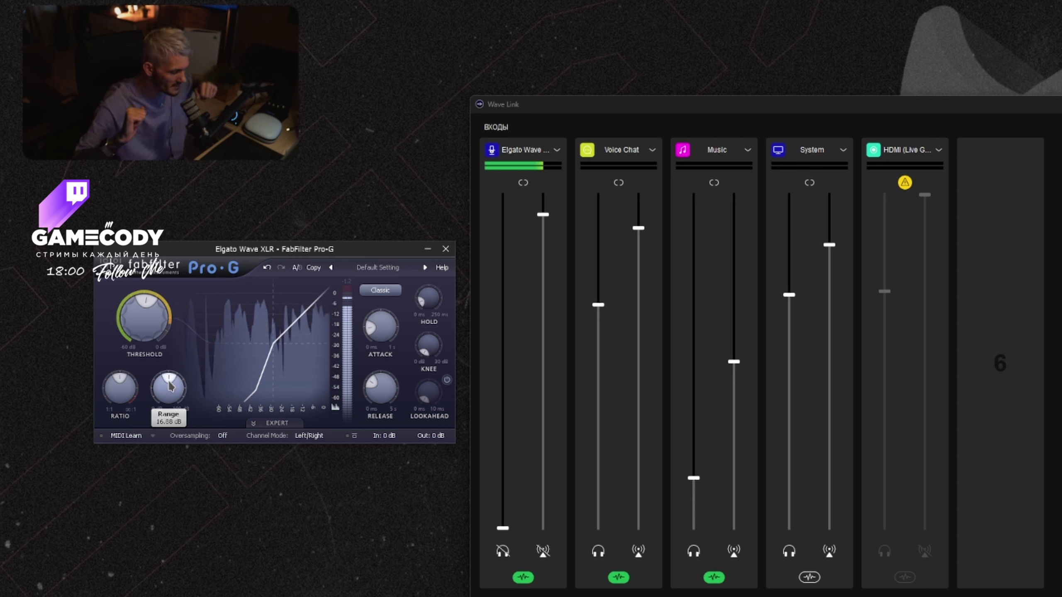
drag(131, 390, 134, 390)
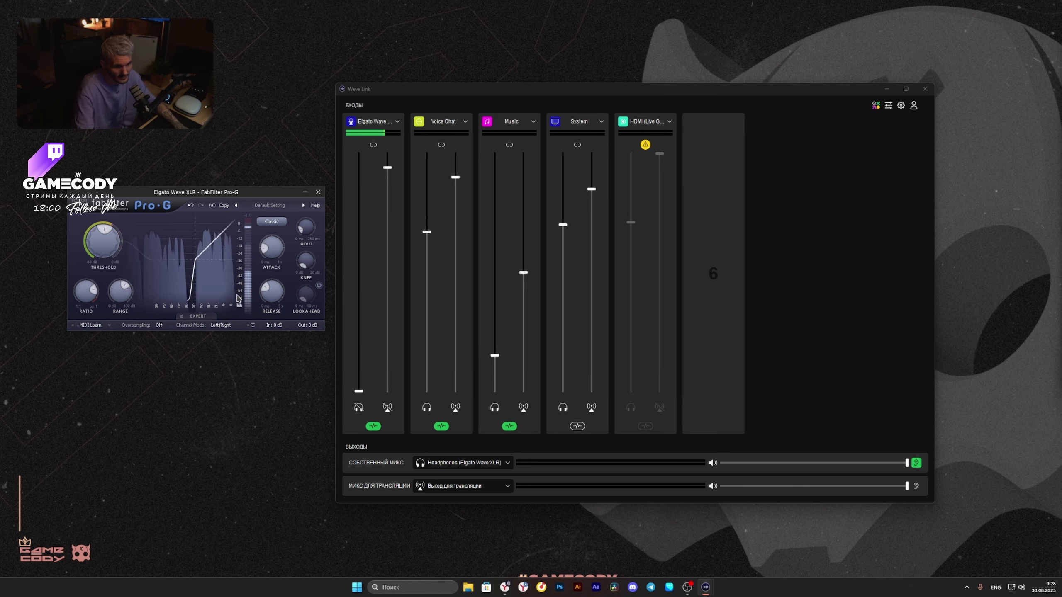
click(319, 192)
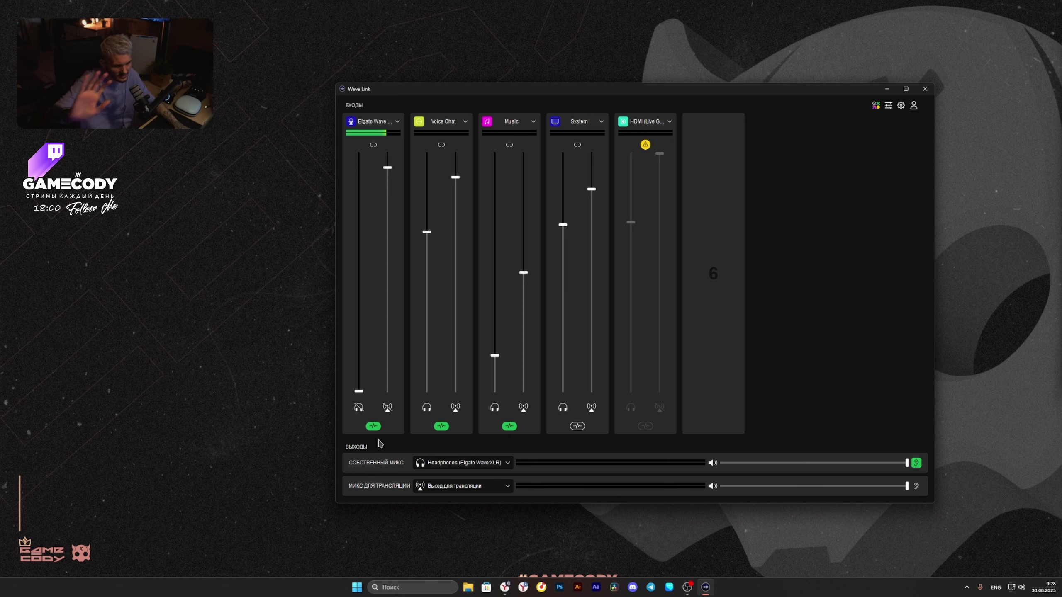
Add another Elgato Noise Removal effect to the Elgato Wave microphone channel, toggle its noise removal switch and close its window
mouse_move(378, 432)
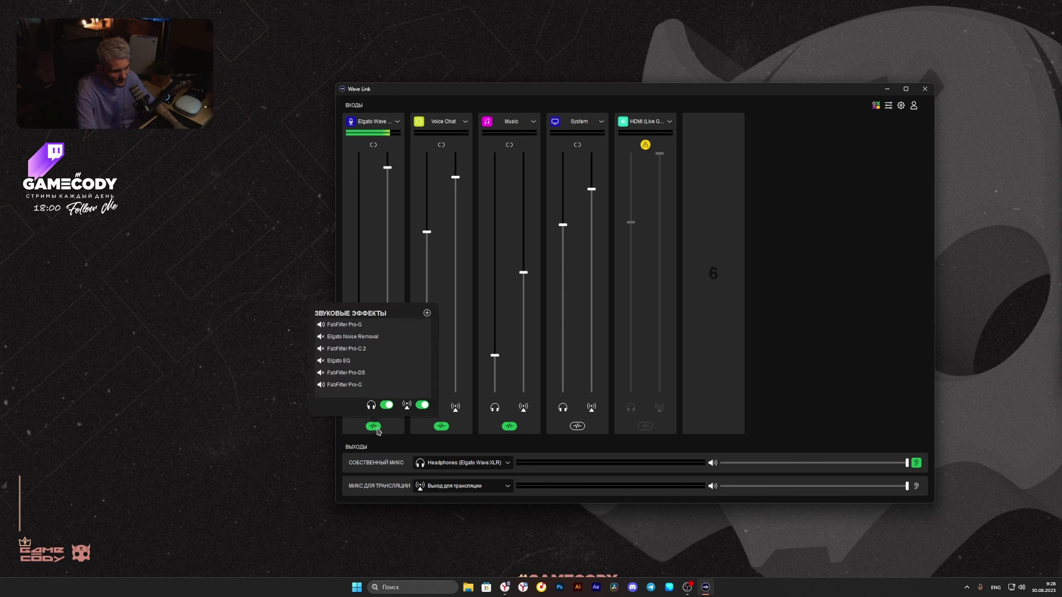
click(427, 313)
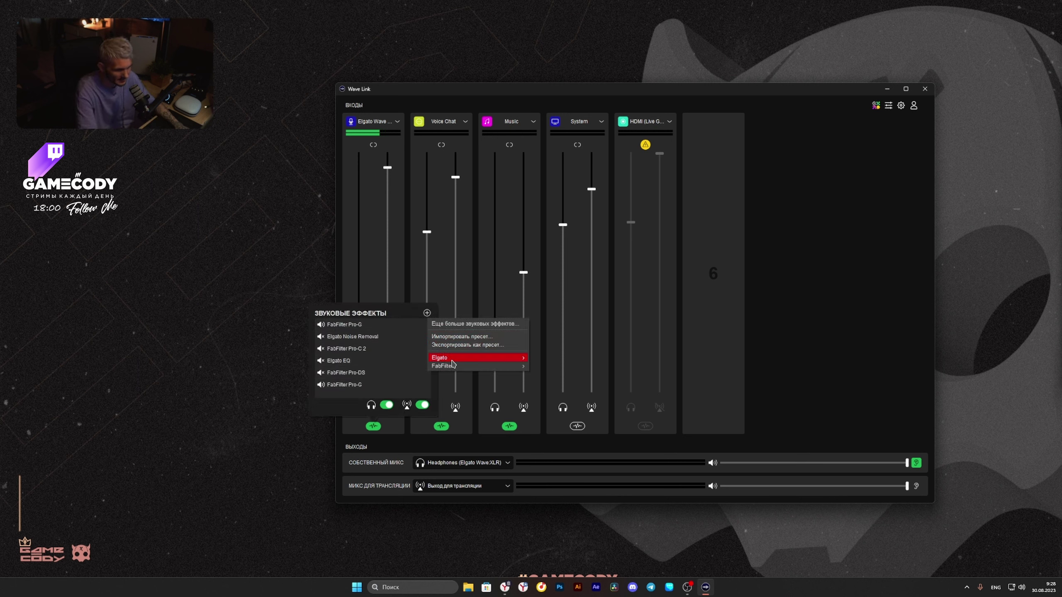
mouse_move(483, 361)
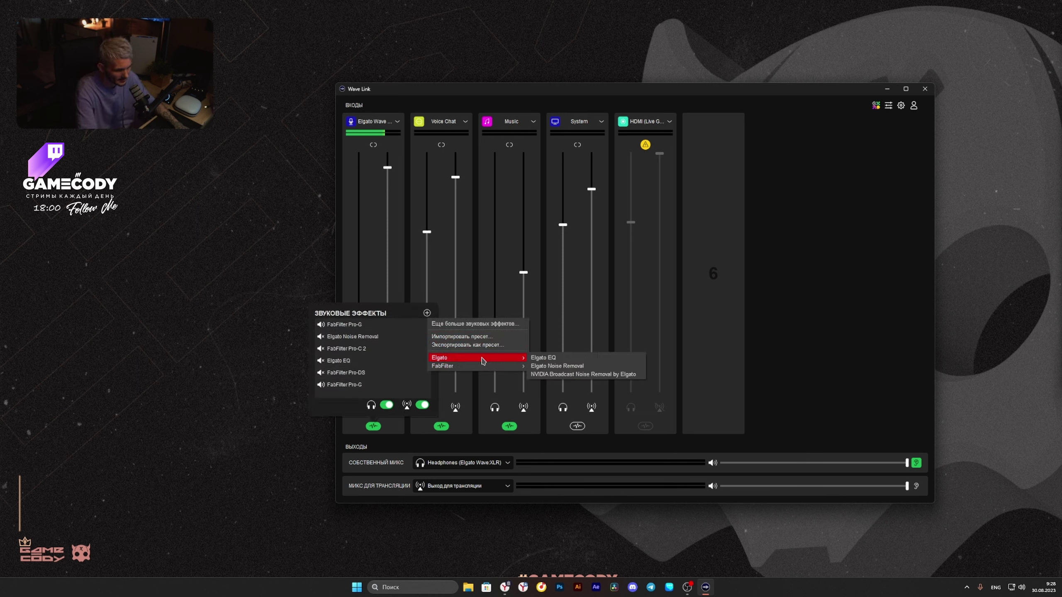
click(562, 365)
drag(223, 6, 246, 108)
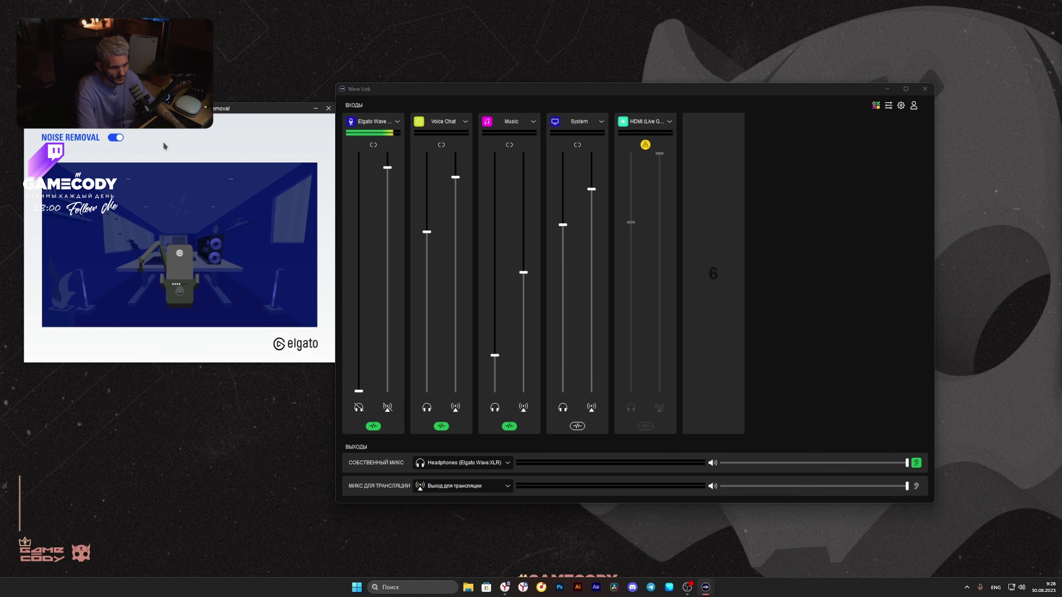
click(116, 137)
click(328, 108)
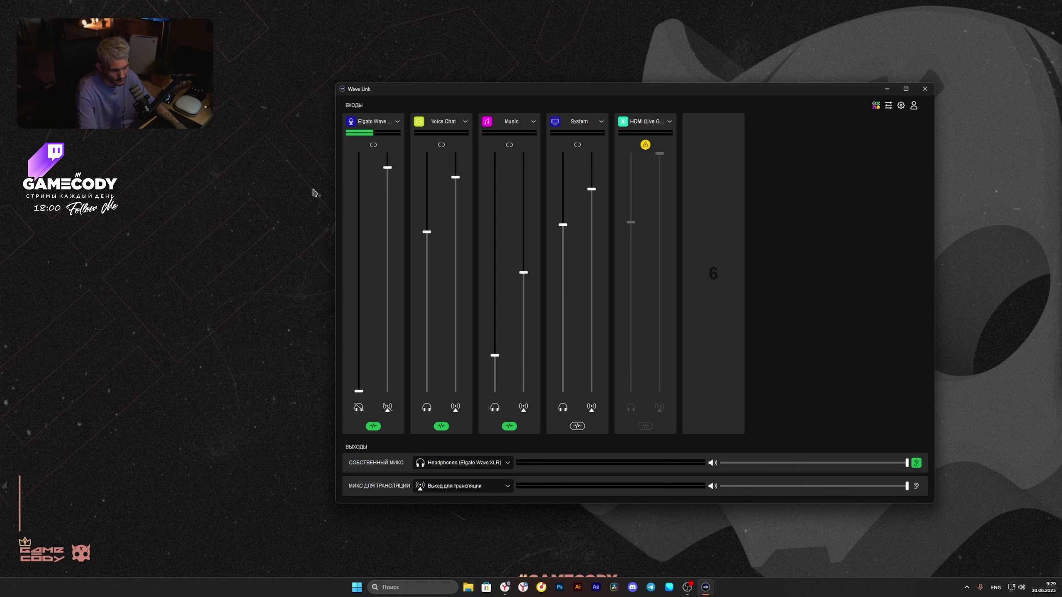
Add a new FabFilter Pro-C 2 compressor to the Elgato Wave microphone channel and place its window beside the mixer
mouse_move(374, 426)
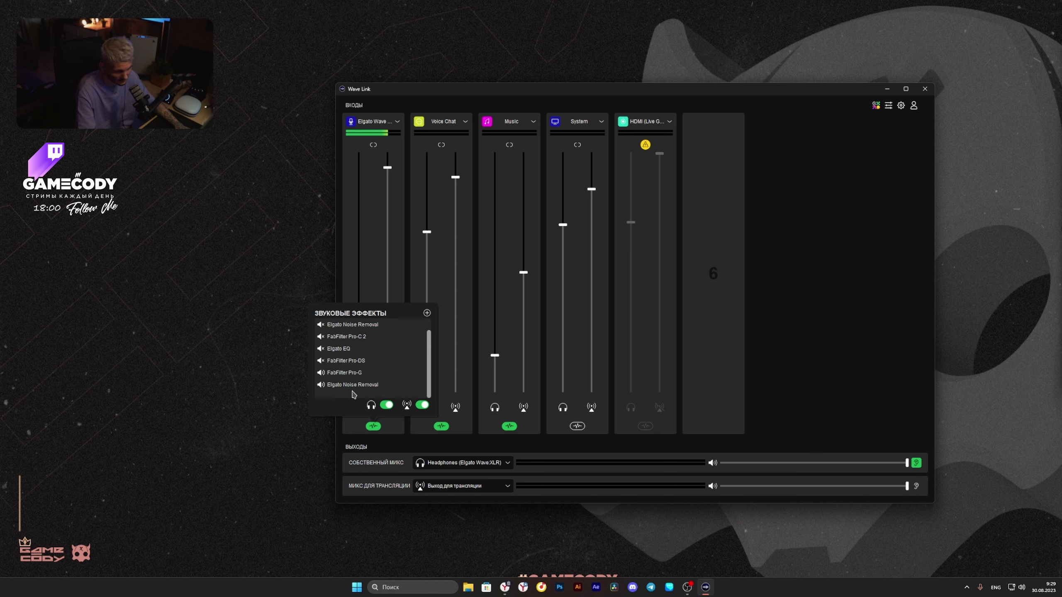
click(427, 313)
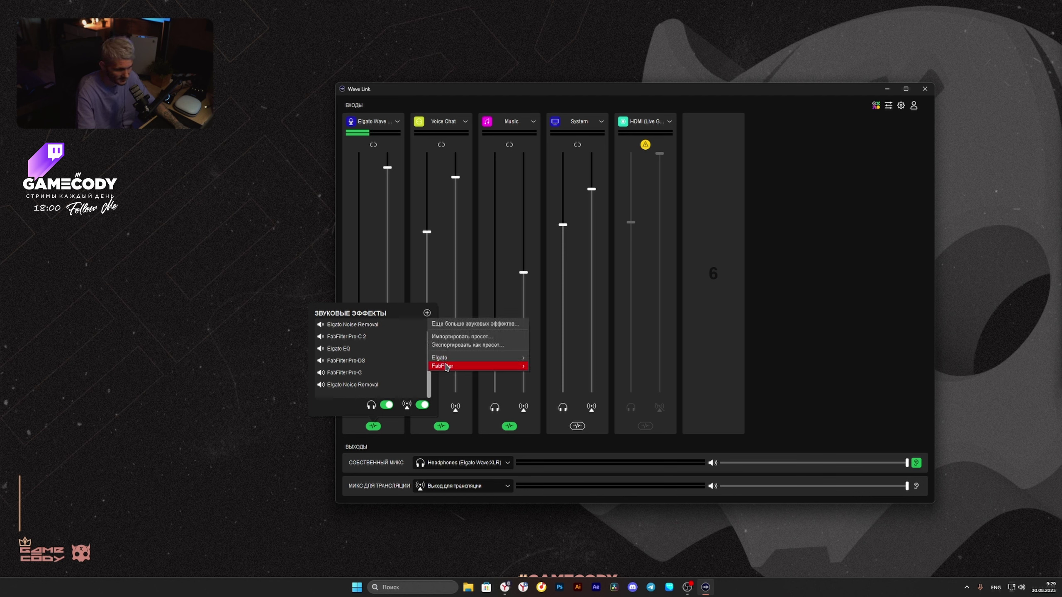
mouse_move(447, 367)
click(581, 384)
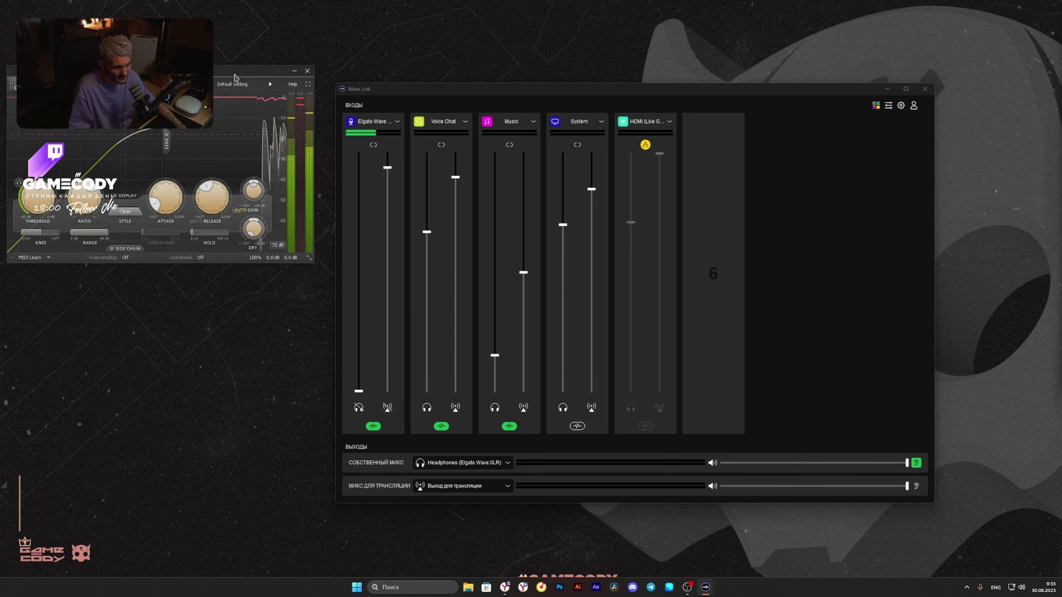
drag(234, 77, 253, 192)
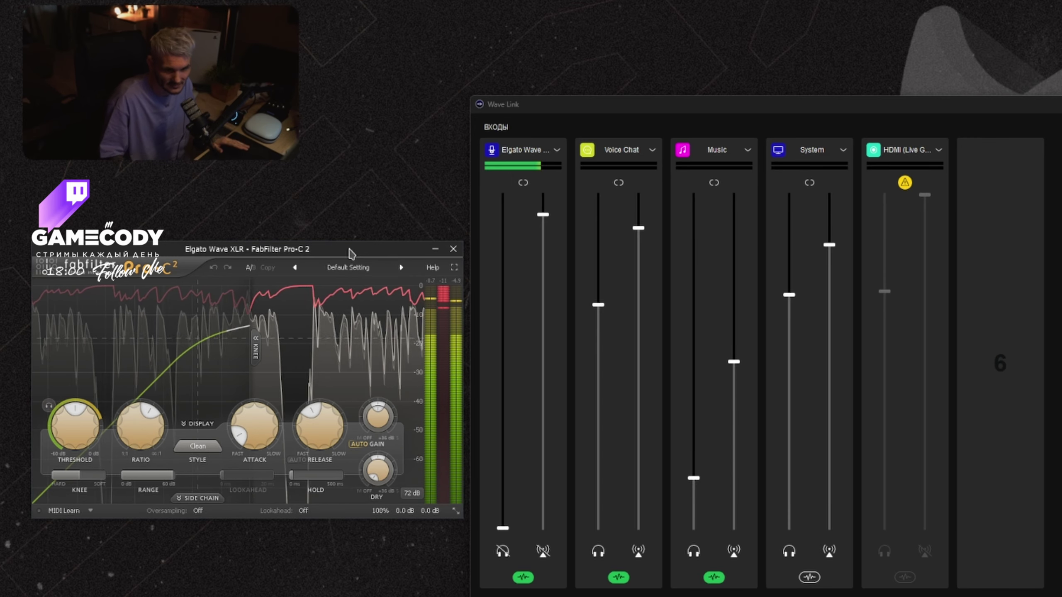
Set the Pro-C 2 compressor's threshold to -16 dB and adjust its ratio
mouse_move(76, 431)
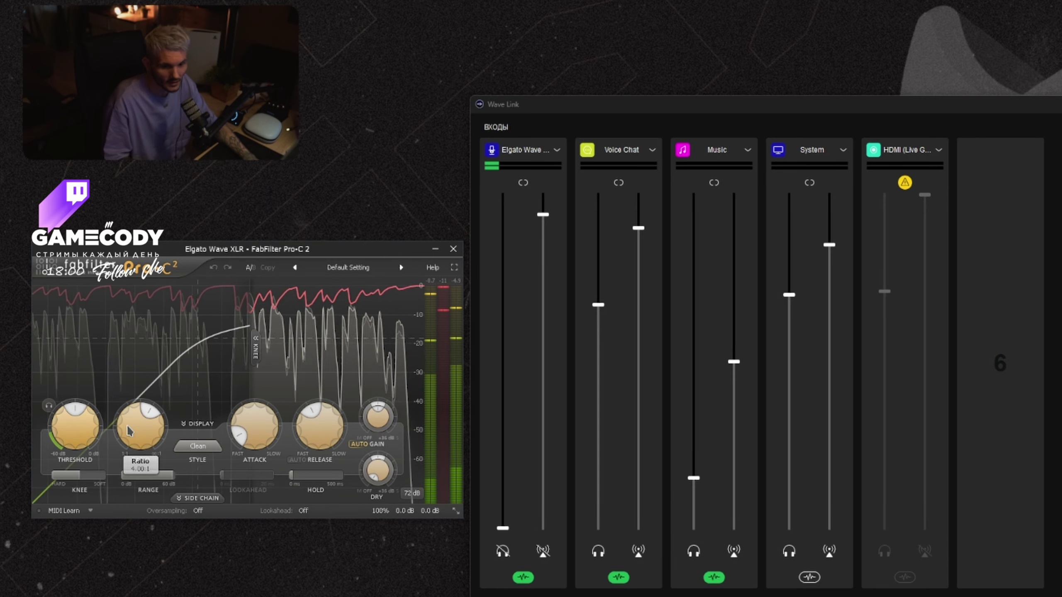
mouse_move(151, 431)
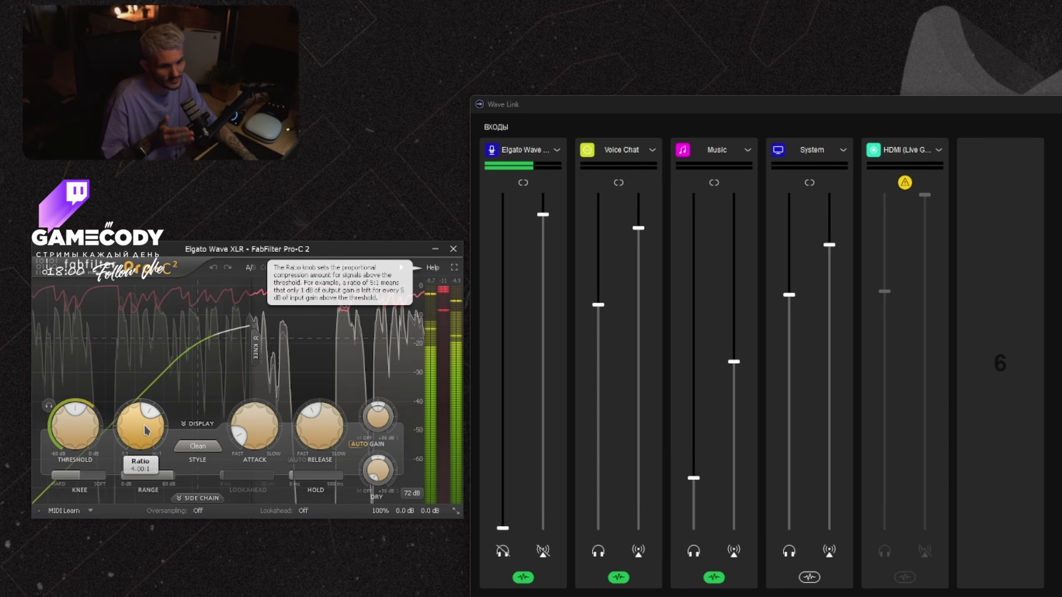
mouse_move(260, 432)
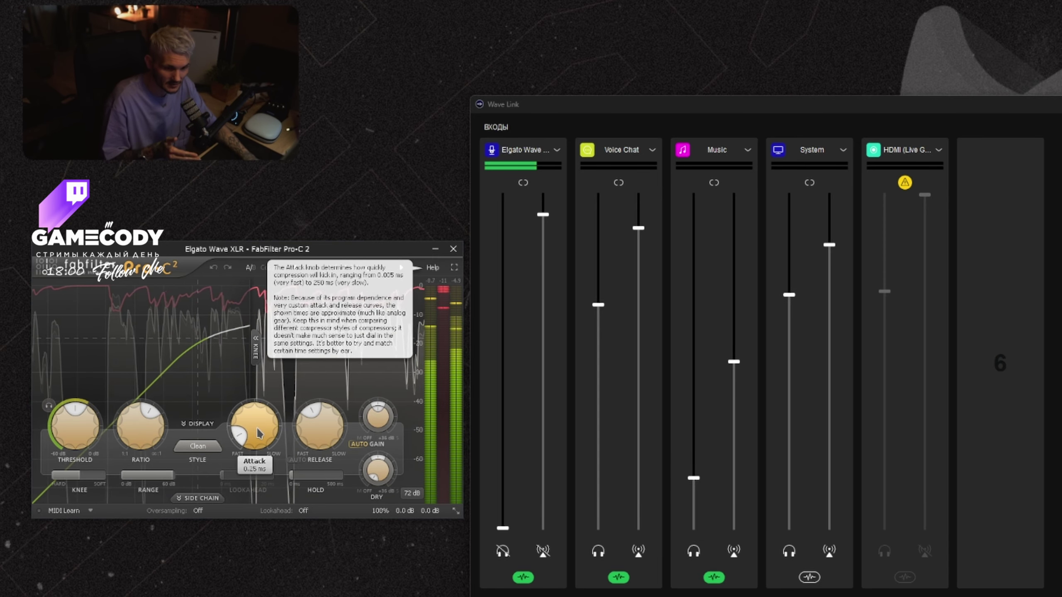
mouse_move(318, 434)
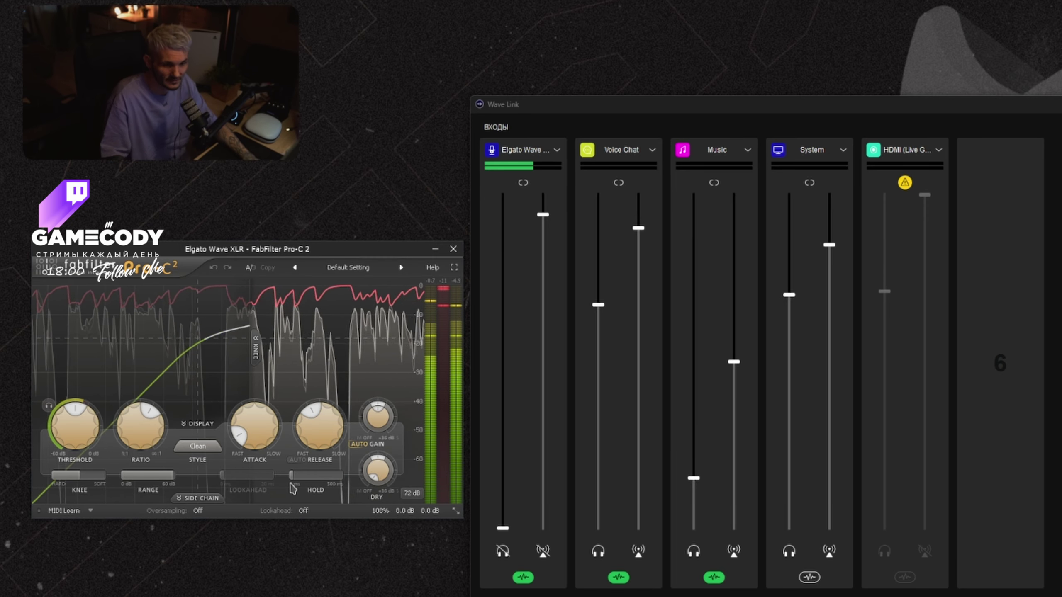
double_click(75, 425)
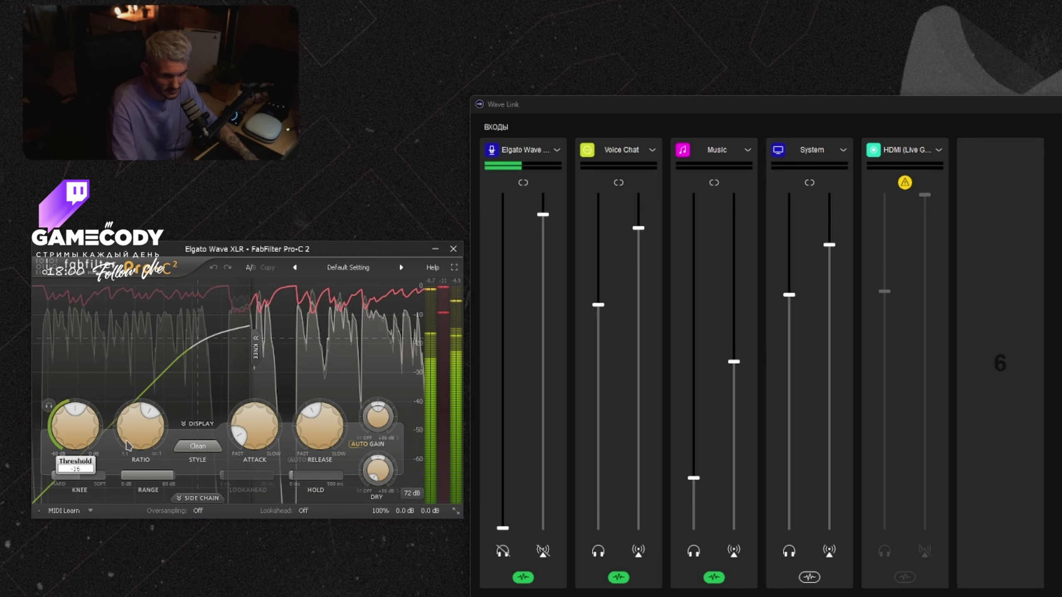
double_click(147, 443)
Set the Pro-C 2 compressor's attack to 5 ms and its release to 150 ms
double_click(255, 443)
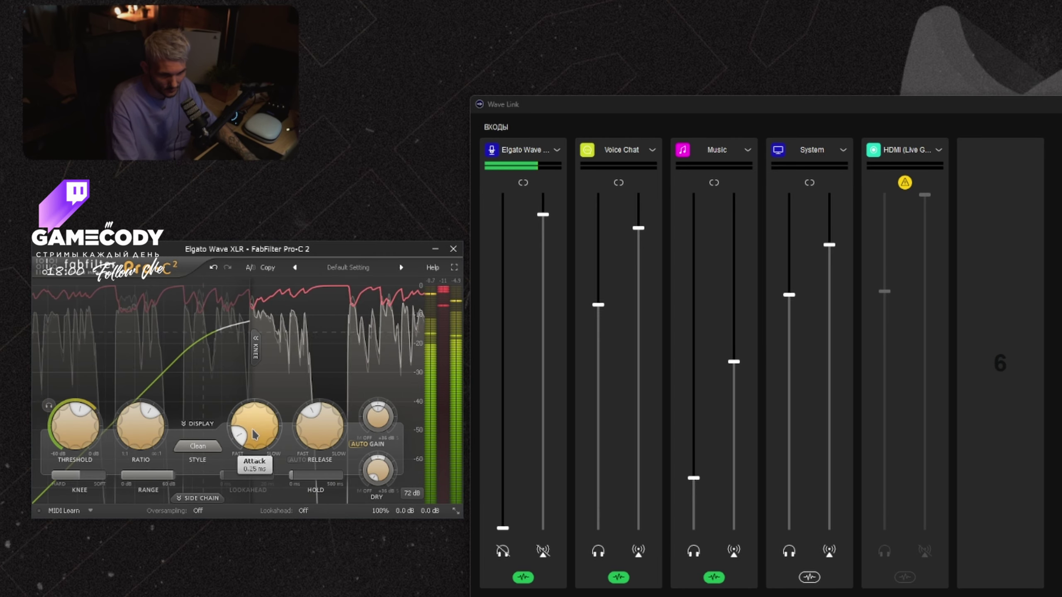
text(1)
key(Return)
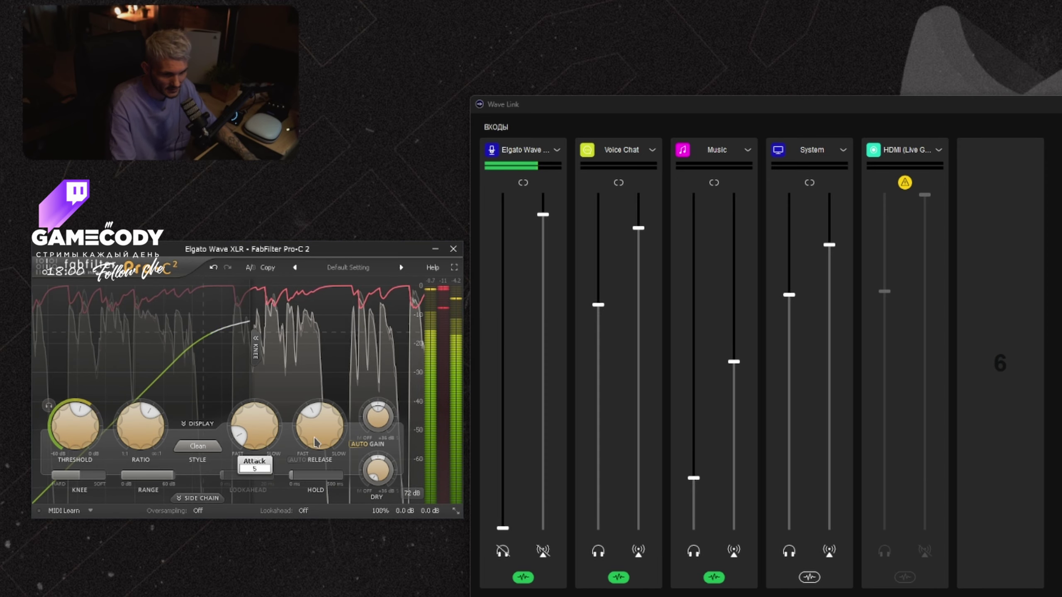
double_click(320, 444)
text(150)
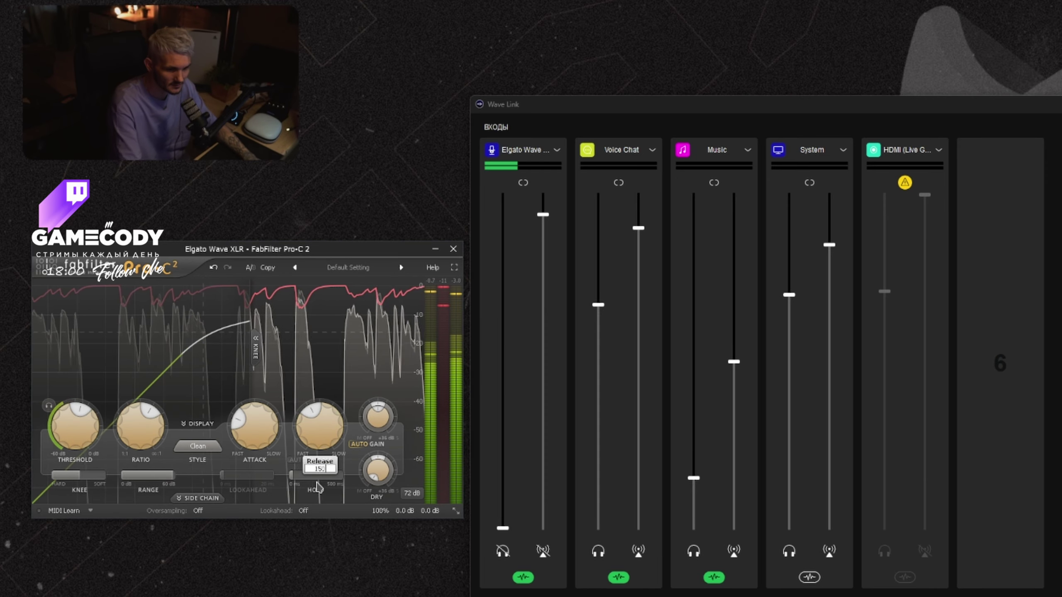
key(Return)
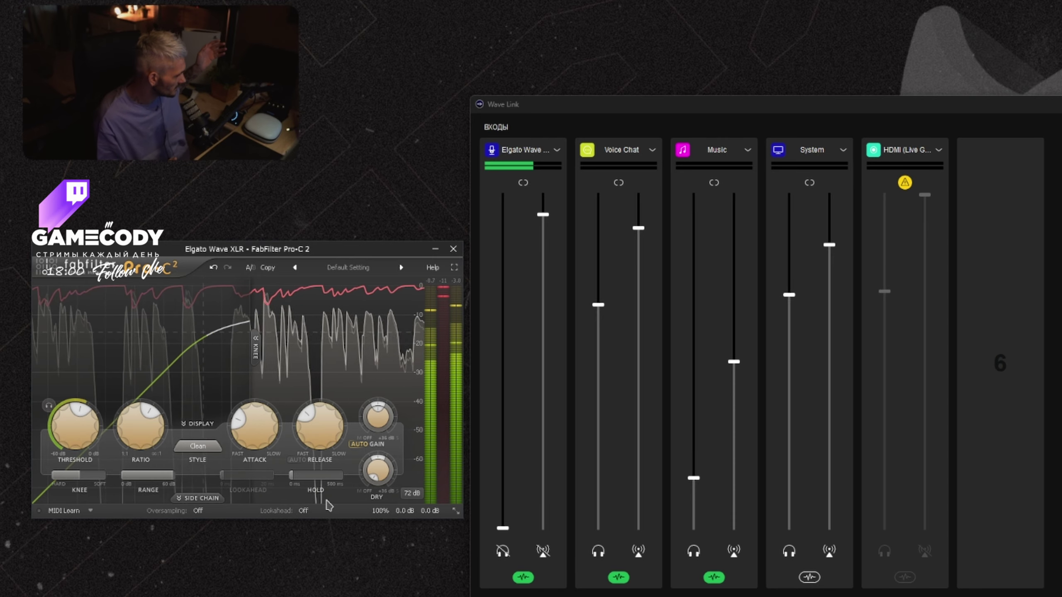